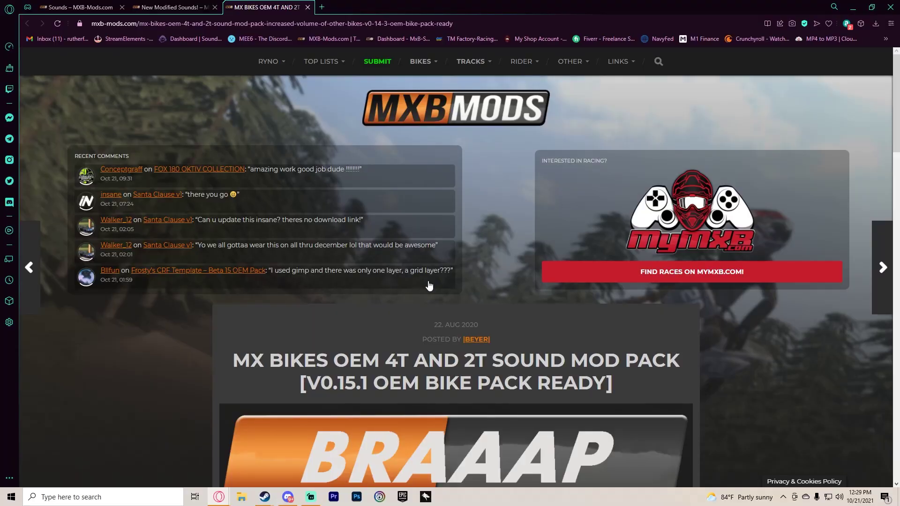
Start downloading the MX Bikes OEM 4T and 2T sound mod pack through its OneDrive link and cancel the transfer.
scroll(300, 220, down, 3)
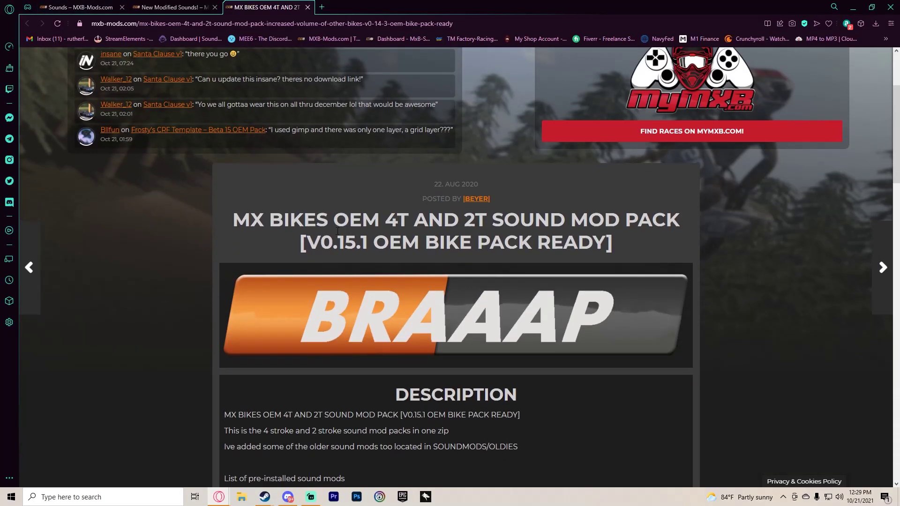
scroll(338, 247, down, 15)
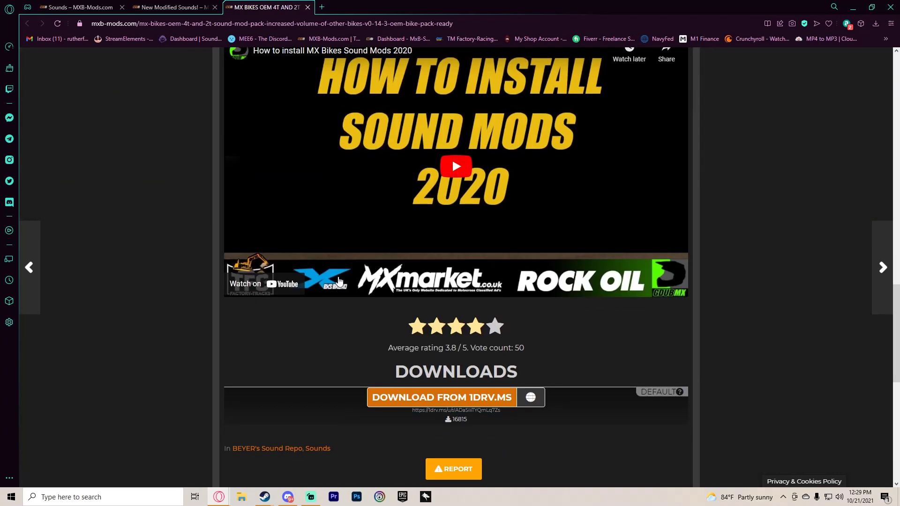
scroll(340, 280, down, 5)
click(439, 167)
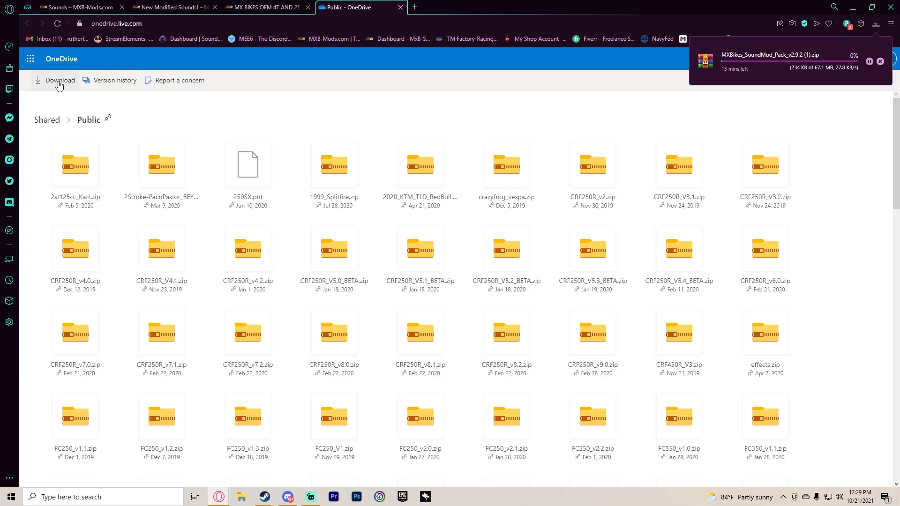
click(880, 62)
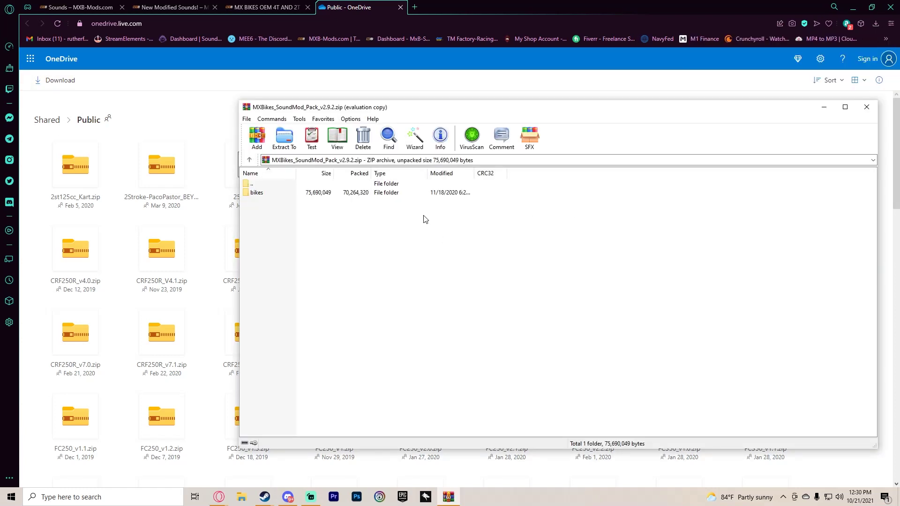
Look through the sound pack archive's bikes folder and examine the engine.scl and sfx.cfg files in MX2OEM_2020_Husky_TC125.
double_click(421, 196)
scroll(383, 252, down, 1)
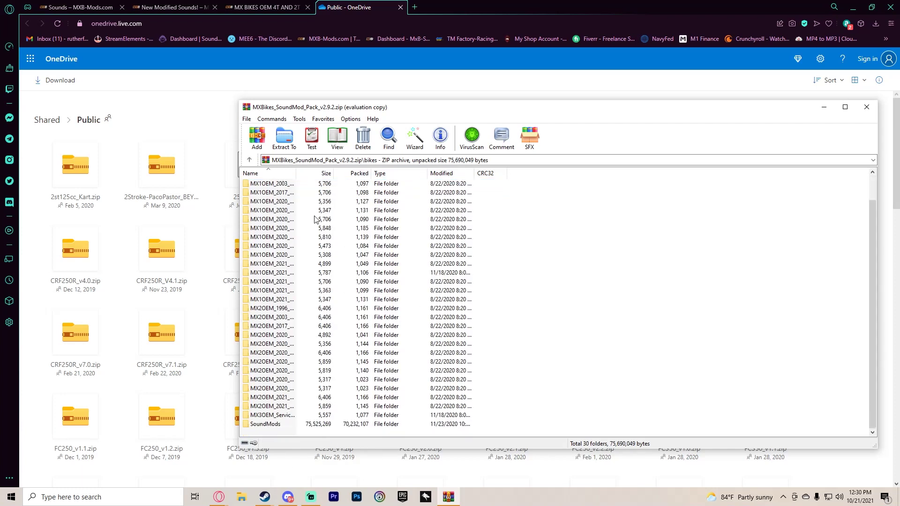
click(249, 160)
double_click(267, 193)
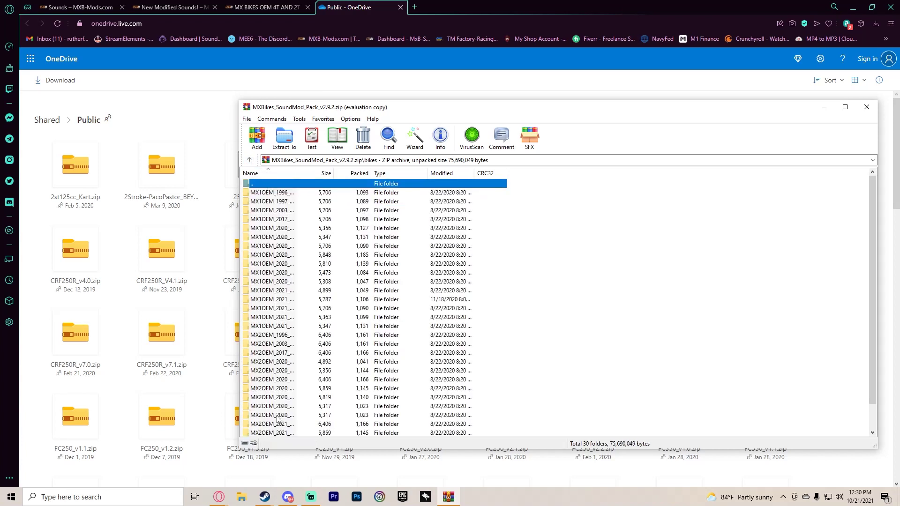
double_click(295, 383)
drag(347, 259, 357, 204)
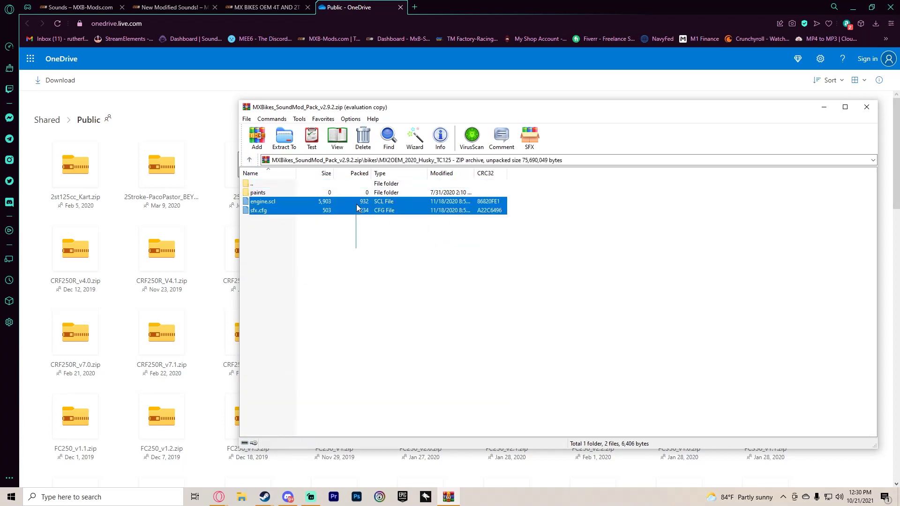
click(367, 281)
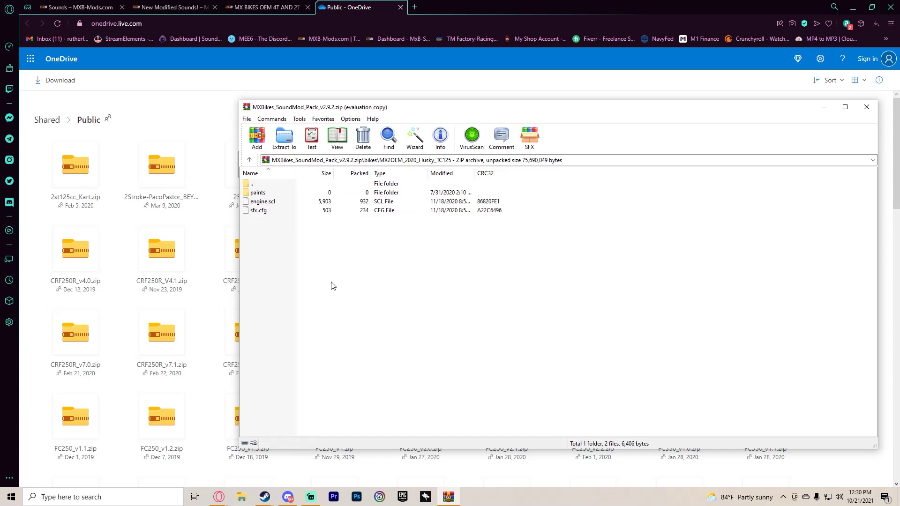
click(249, 160)
click(249, 160)
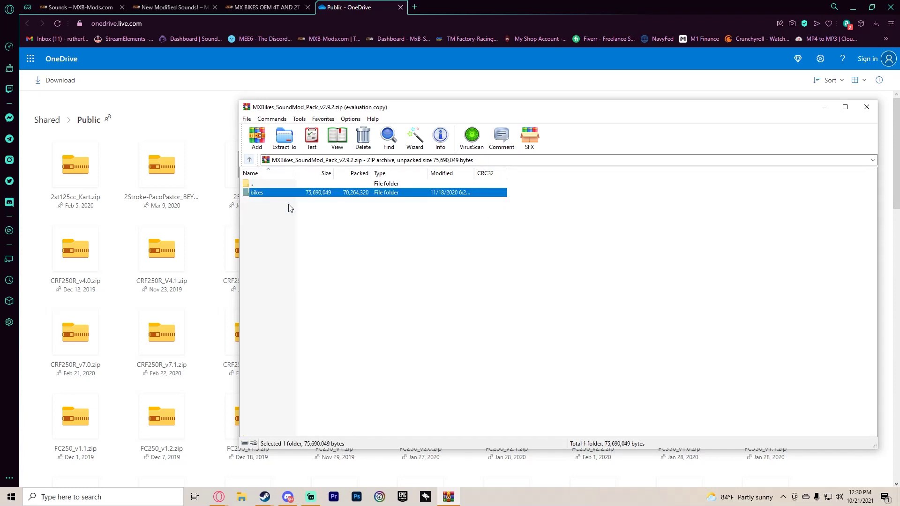
Open the MX Bikes mods folder in File Explorer and place the sound pack archive beside it.
click(241, 497)
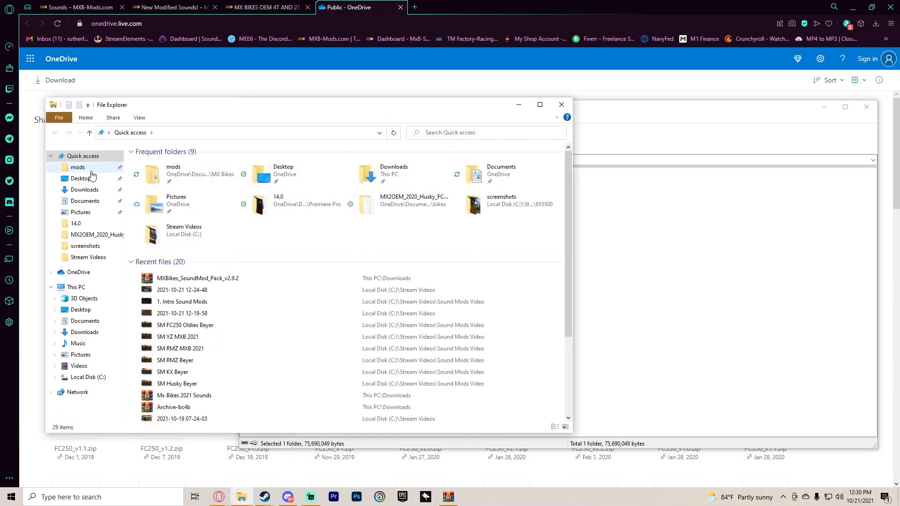
double_click(201, 176)
click(661, 303)
drag(444, 111, 526, 111)
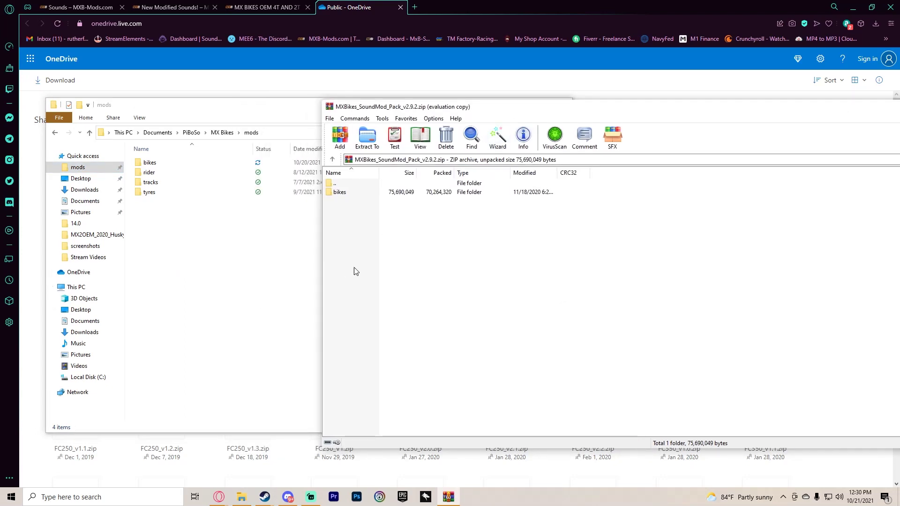
Open the bikes folder in both the archive and the mods folder, and open the installed MX2OEM_2020_Husky_FC250 folder.
double_click(368, 193)
double_click(198, 164)
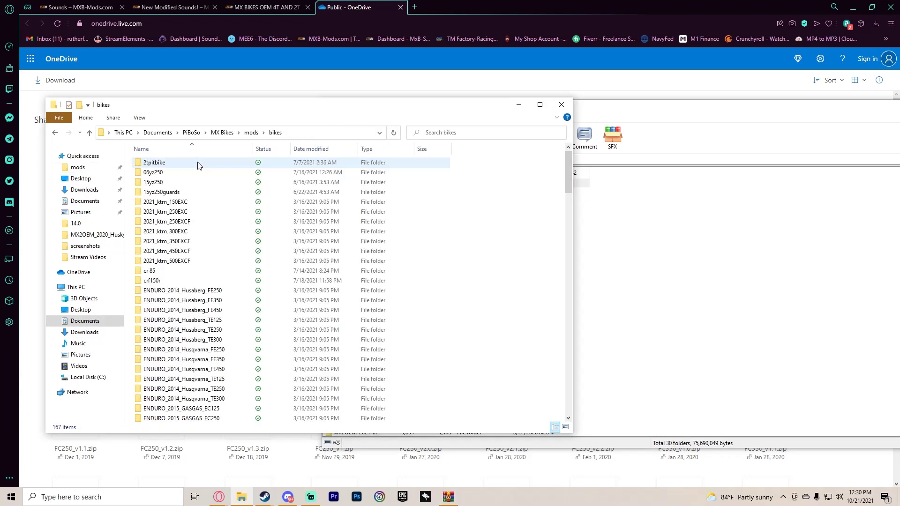
scroll(197, 282, down, 15)
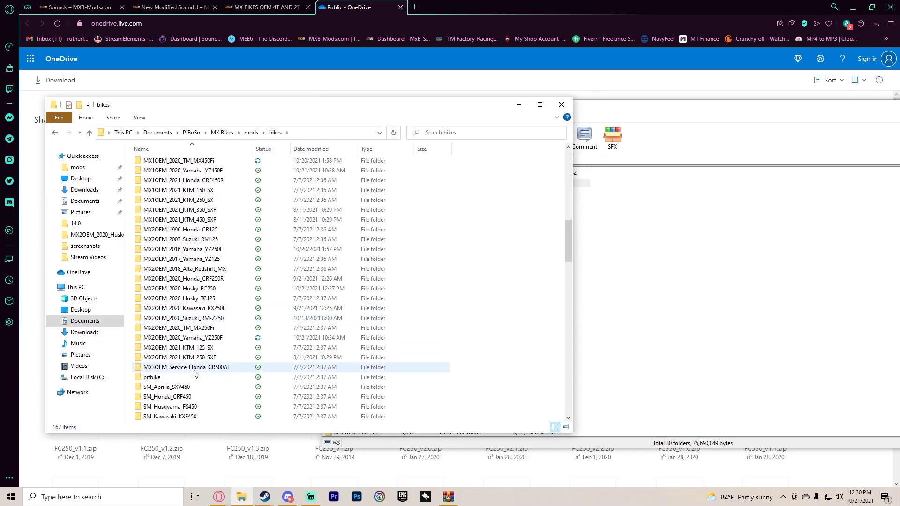
double_click(208, 289)
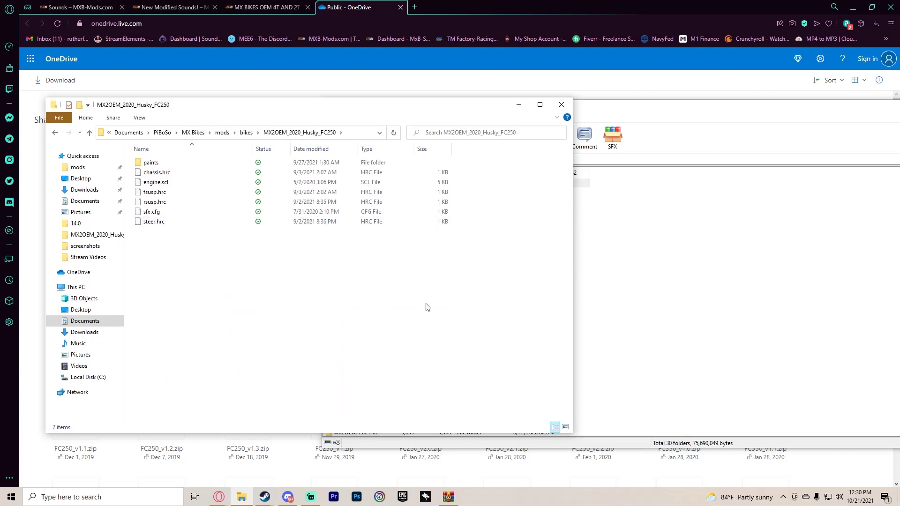
Copy the sound files from the archive's MX2OEM_2020_Husky_FC250 folder into the matching mods folder, replacing the existing files.
click(721, 334)
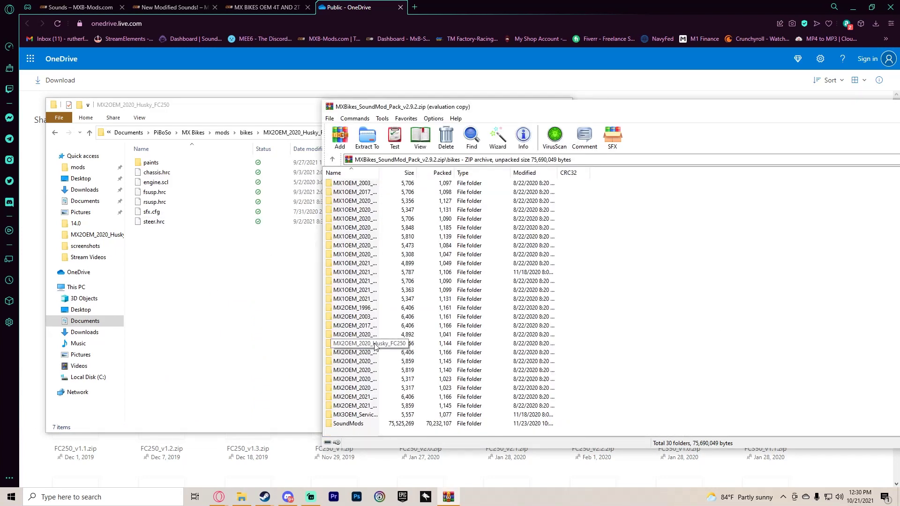
double_click(375, 346)
drag(432, 241, 255, 311)
click(432, 177)
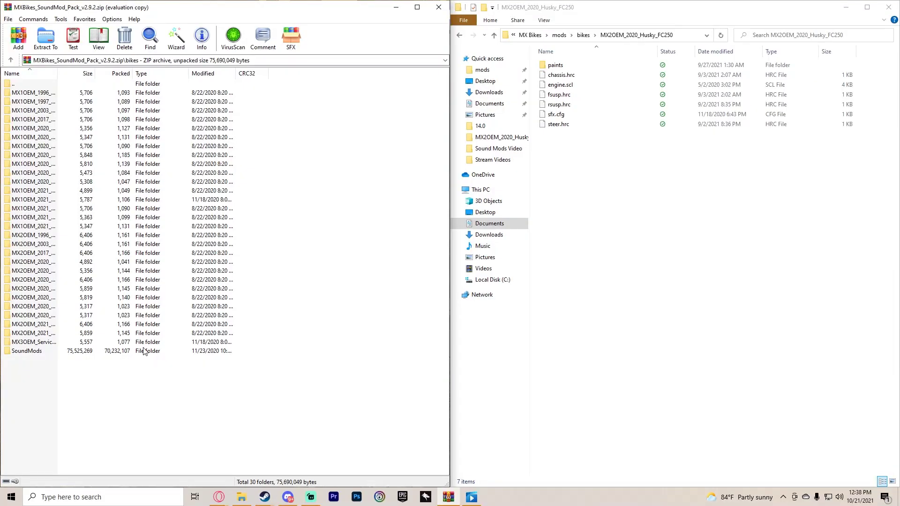
Copy engine.scl and sfx.cfg from the archive's SoundMods\oldies\FC250_v1.3 into the installed MX2OEM_2020_Husky_FC250 folder, replacing the existing files.
key(BackSpace)
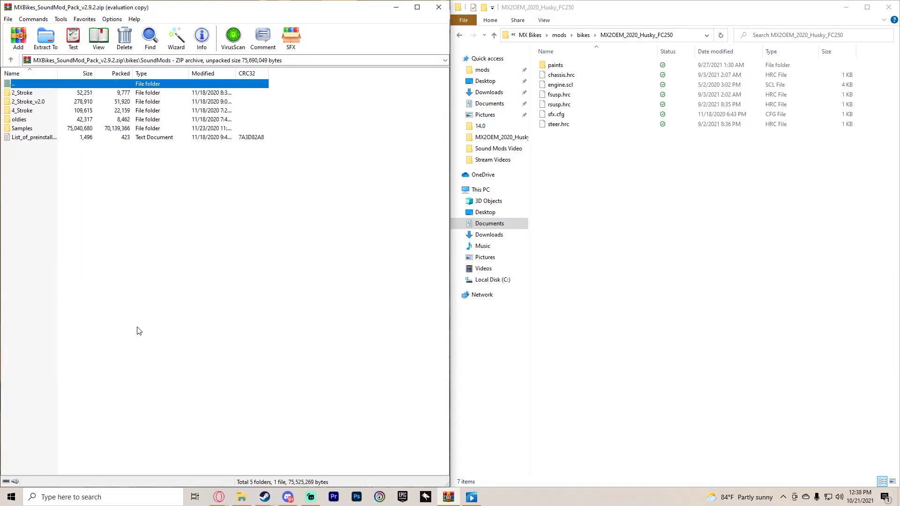
double_click(54, 120)
double_click(53, 120)
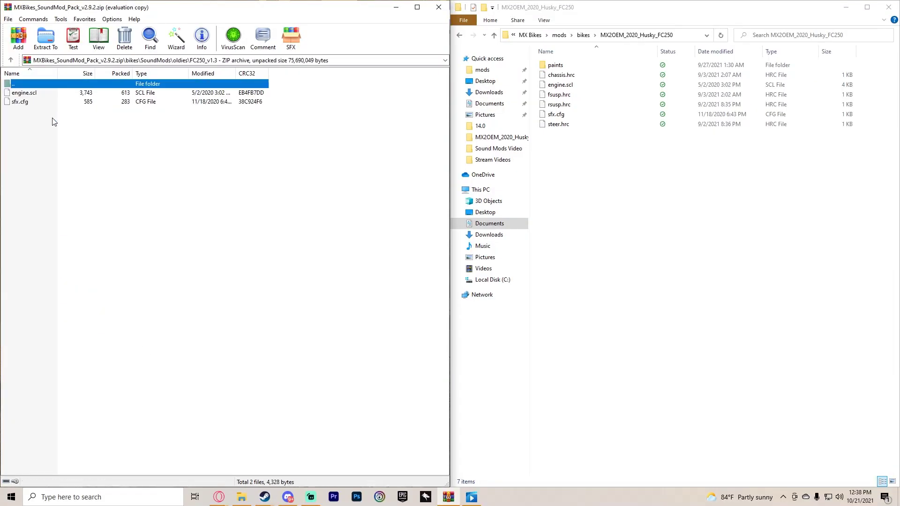
drag(51, 110, 677, 226)
click(476, 174)
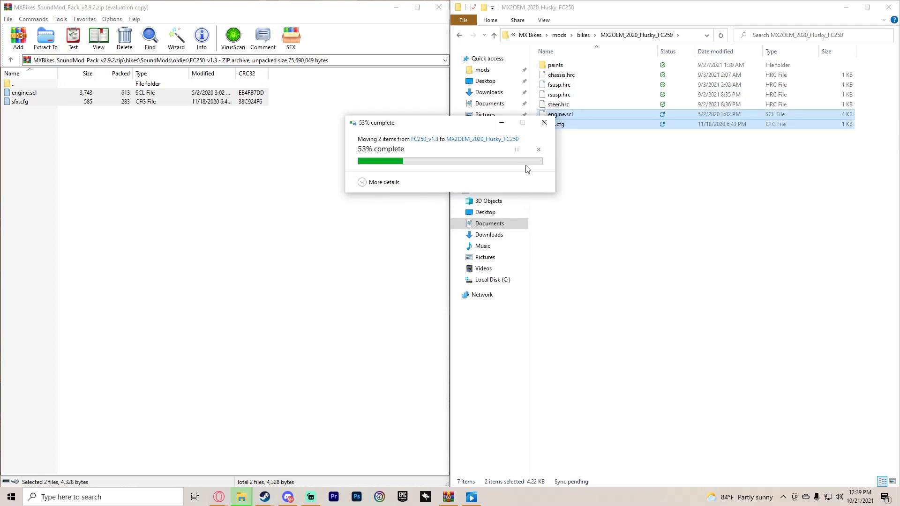
Return to the archive's bikes folder and examine the engine.scl and sfx.cfg files in MX1OEM_2021_KTM_350_SXF.
click(253, 224)
click(10, 60)
click(11, 60)
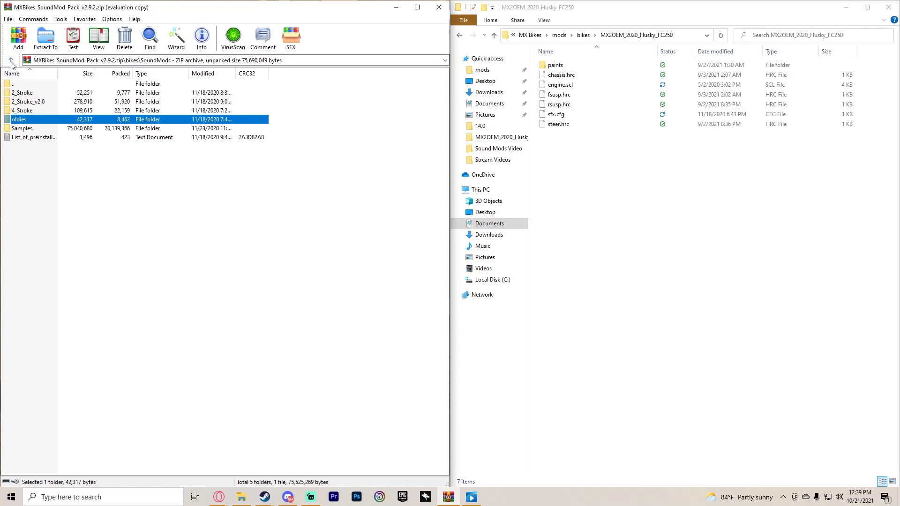
click(11, 59)
double_click(135, 220)
drag(85, 195, 54, 101)
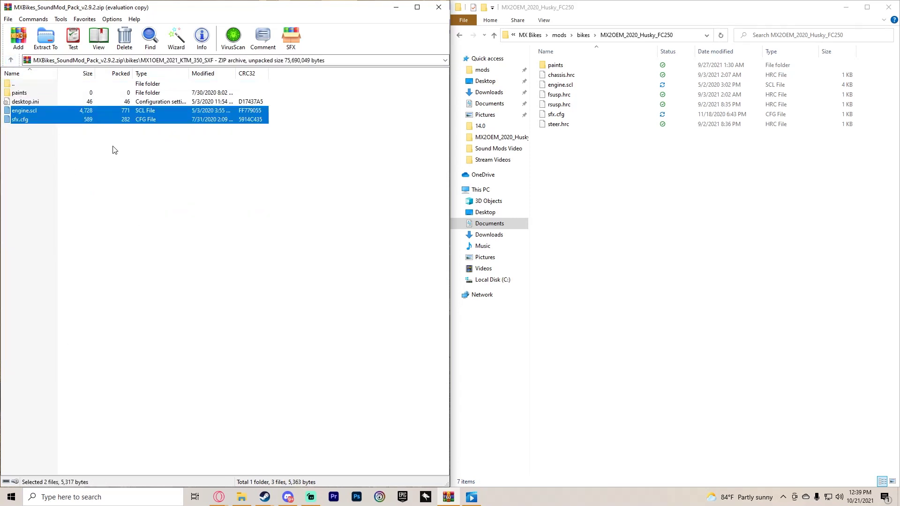
click(10, 60)
Examine the WAV sound samples in the archive's SoundMods\Samples folder, including those for the CRF450R and FC250.
double_click(90, 352)
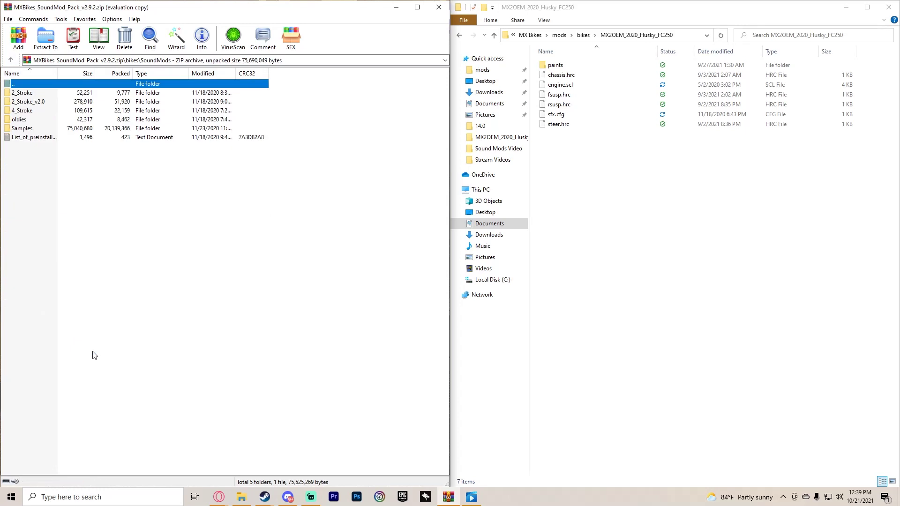
double_click(30, 129)
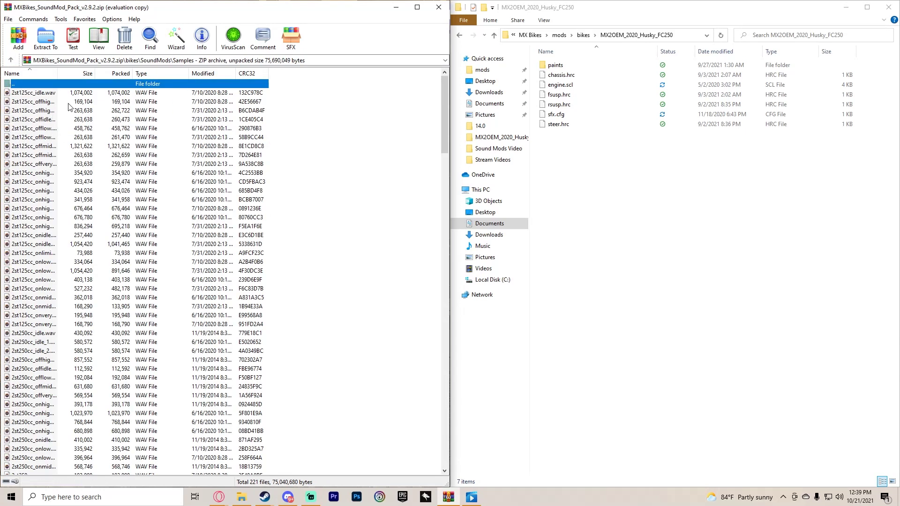
scroll(71, 117, down, 18)
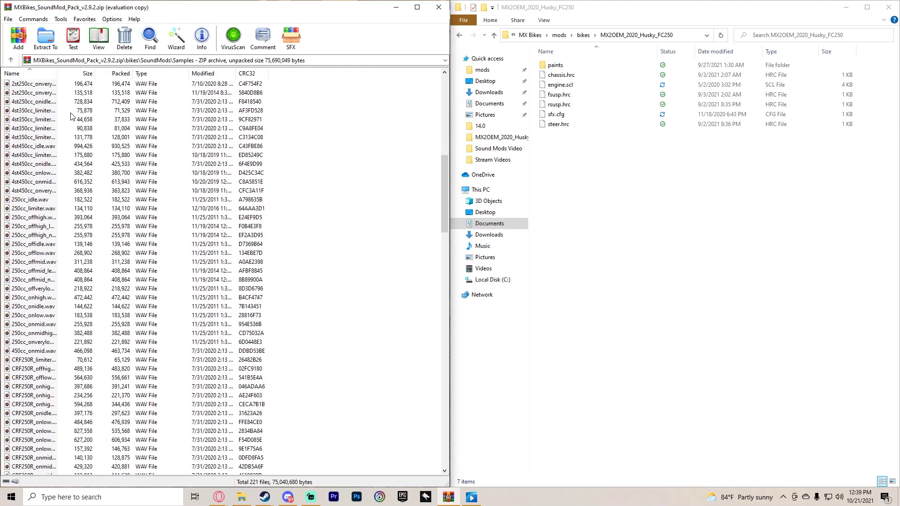
scroll(70, 122, down, 9)
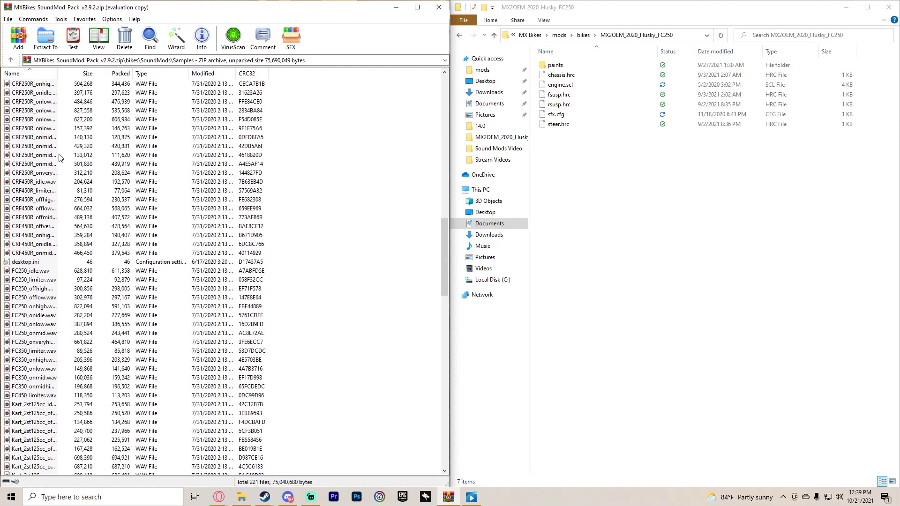
click(62, 192)
scroll(64, 206, down, 4)
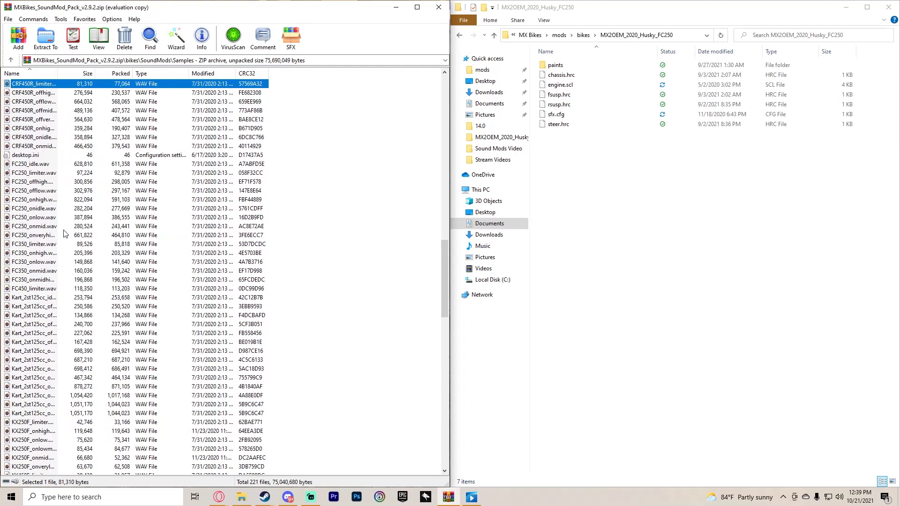
click(72, 227)
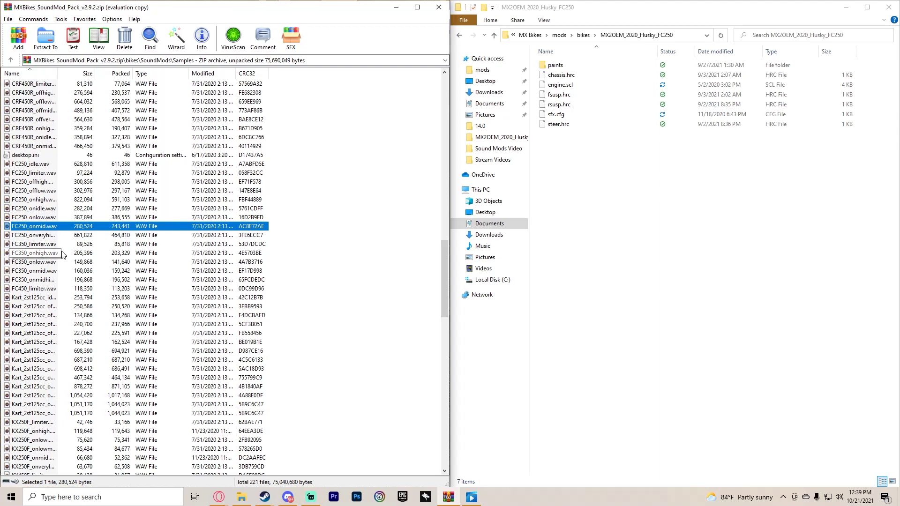
scroll(75, 246, down, 19)
scroll(91, 238, down, 6)
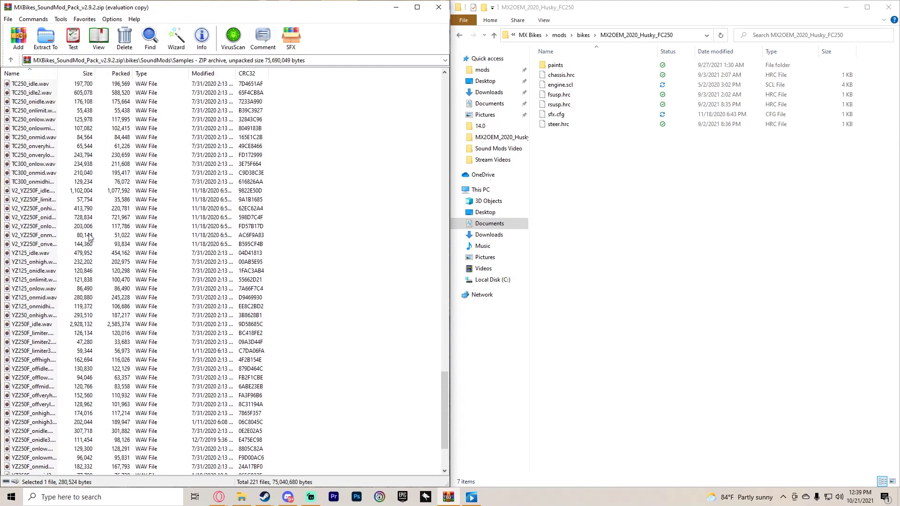
scroll(107, 237, down, 3)
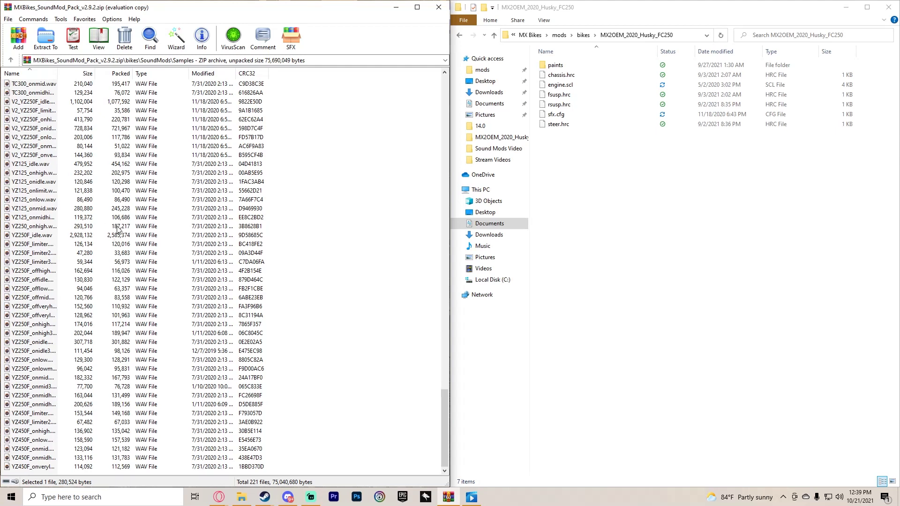
click(641, 181)
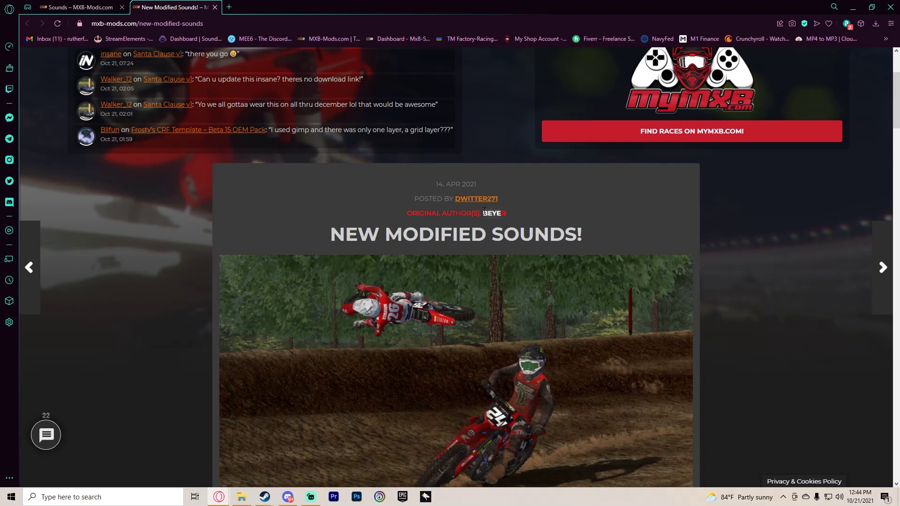
Download Mx Bikes 2021 Sounds.rar from the New Modified Sounds page and open the archive's Mx Bikes 2021 Sounds folder.
scroll(499, 220, down, 7)
scroll(494, 254, down, 4)
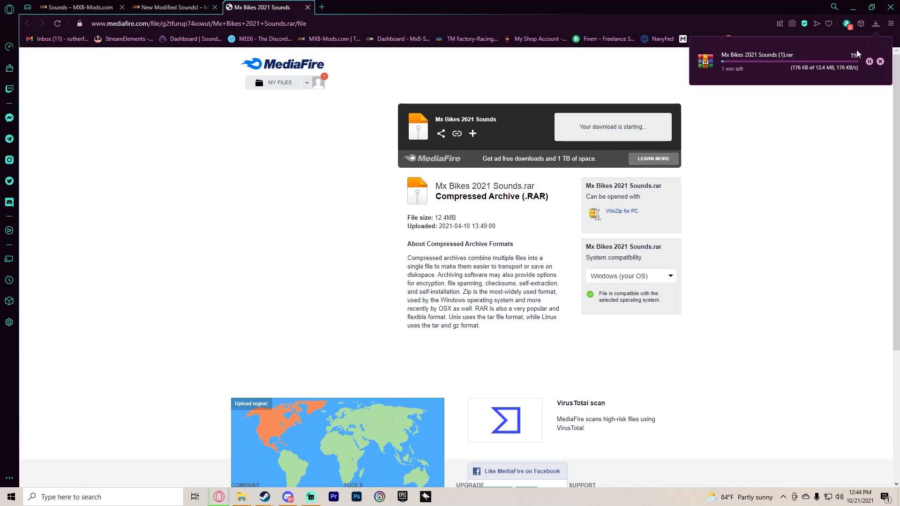
click(844, 75)
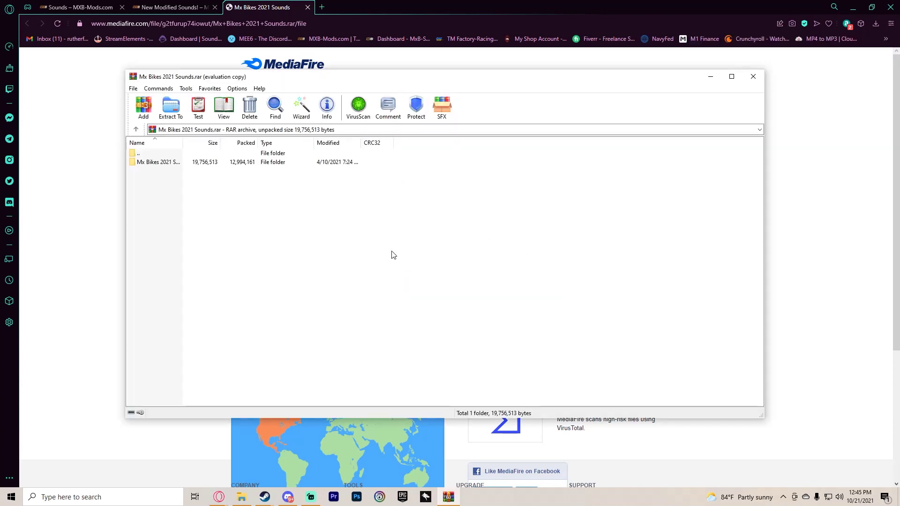
double_click(323, 163)
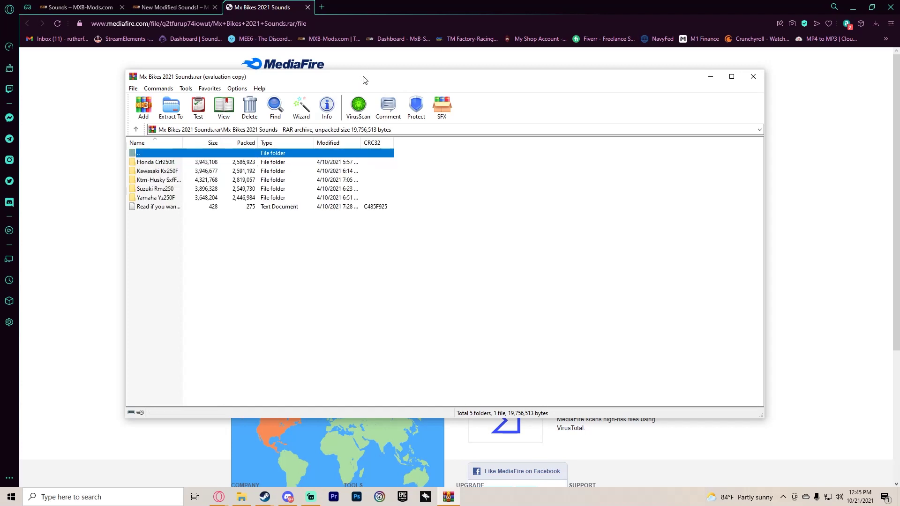
Move the archive window aside and open the MX2OEM_2020_Husky_FC250 folder inside the MX Bikes mods\bikes folder.
drag(364, 78, 557, 102)
click(241, 497)
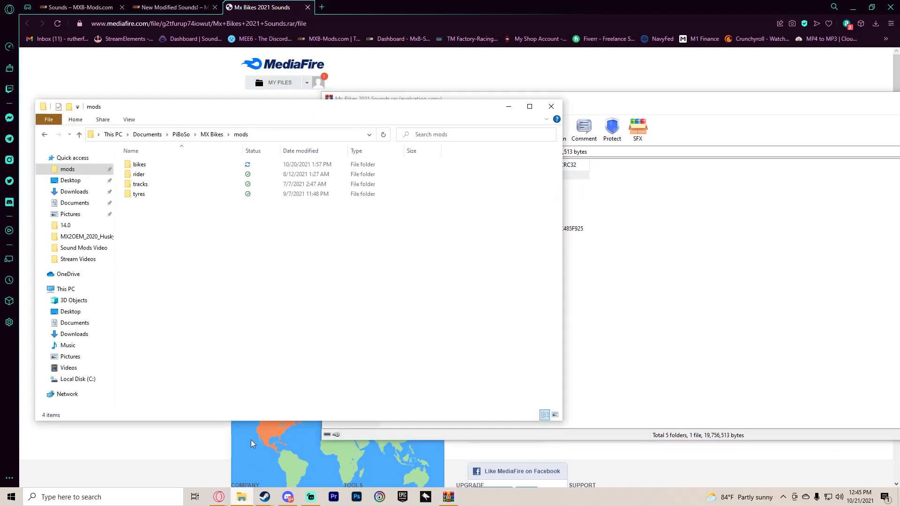
double_click(234, 165)
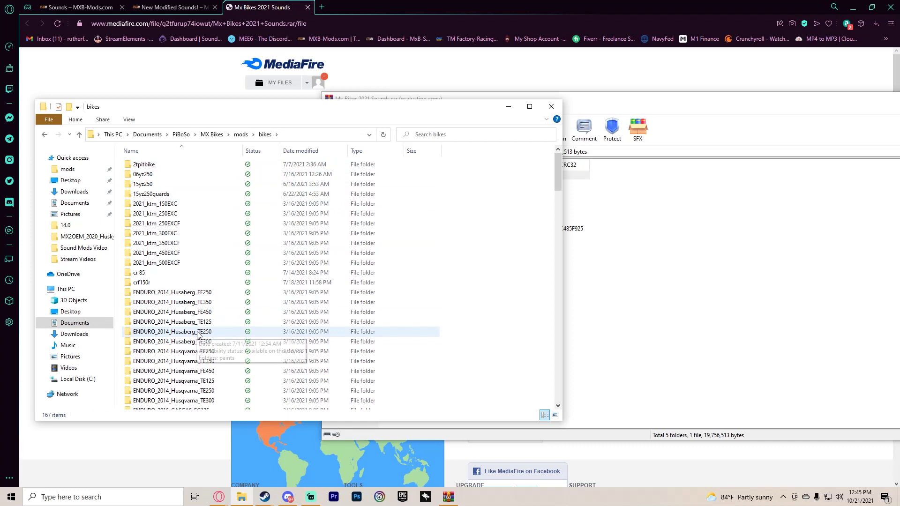
scroll(211, 281, down, 8)
scroll(201, 328, down, 10)
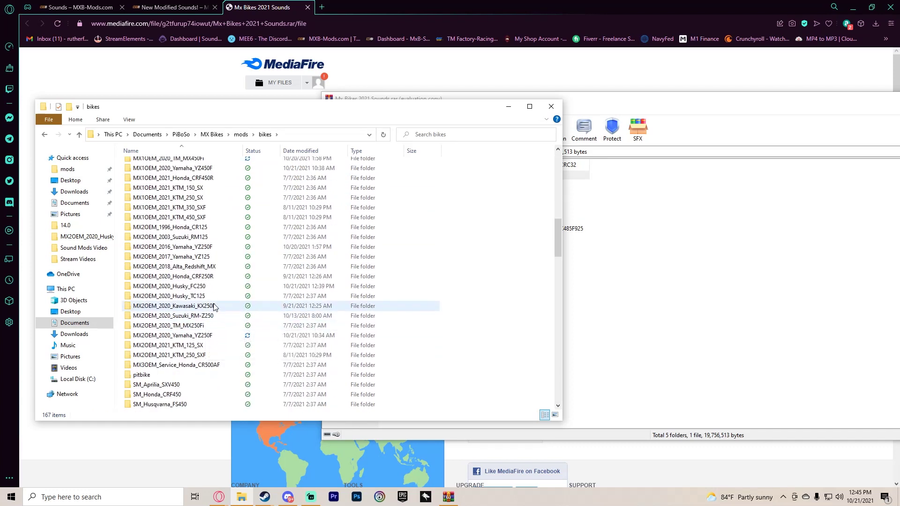
double_click(214, 287)
Copy all files from the archive's Suzuki Rmz250 folder into the MX2OEM_2020_Husky_FC250 folder, replacing the existing files.
click(694, 324)
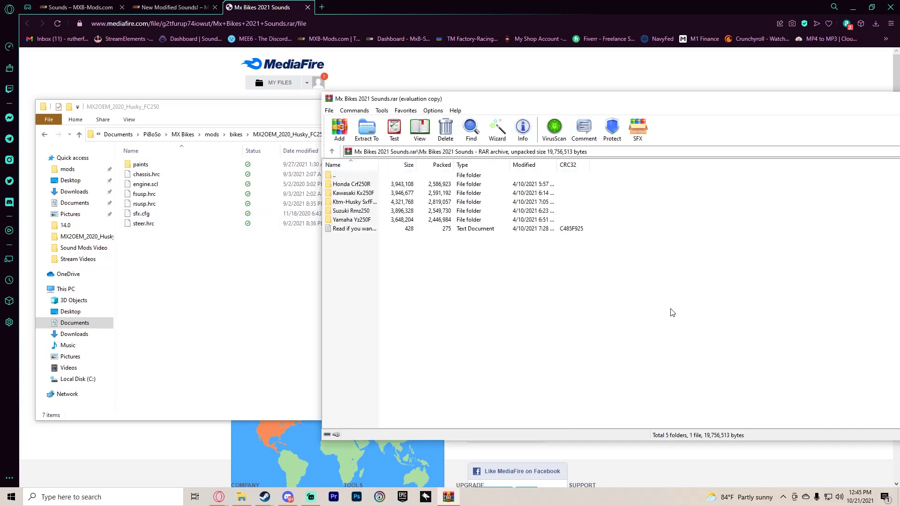
double_click(393, 211)
drag(439, 319, 445, 187)
drag(230, 302, 230, 304)
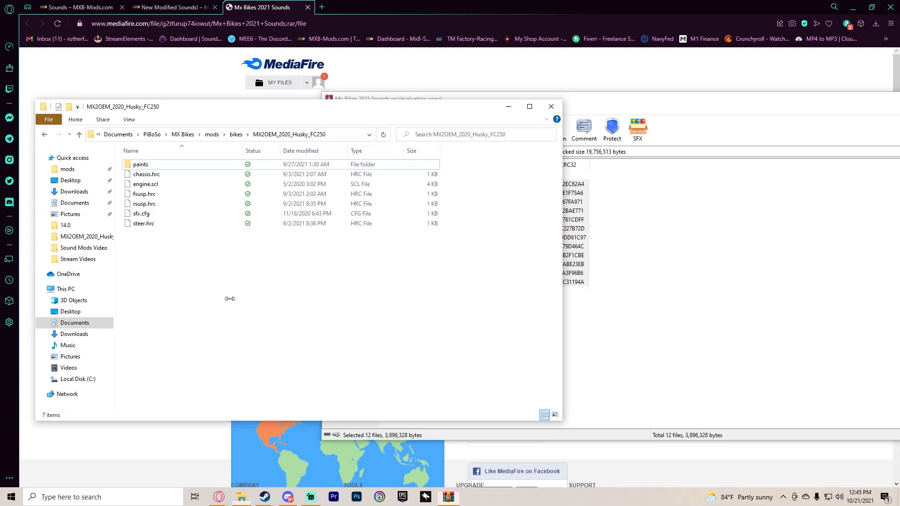
click(415, 174)
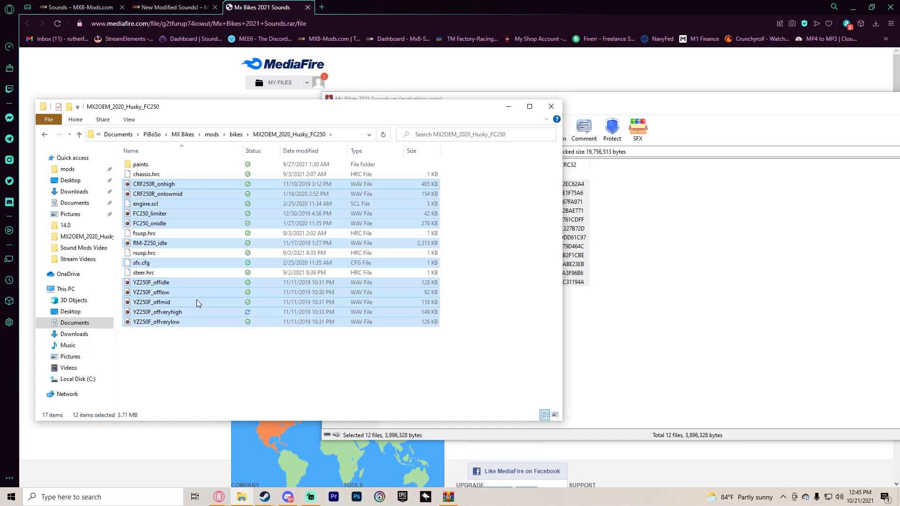
click(208, 354)
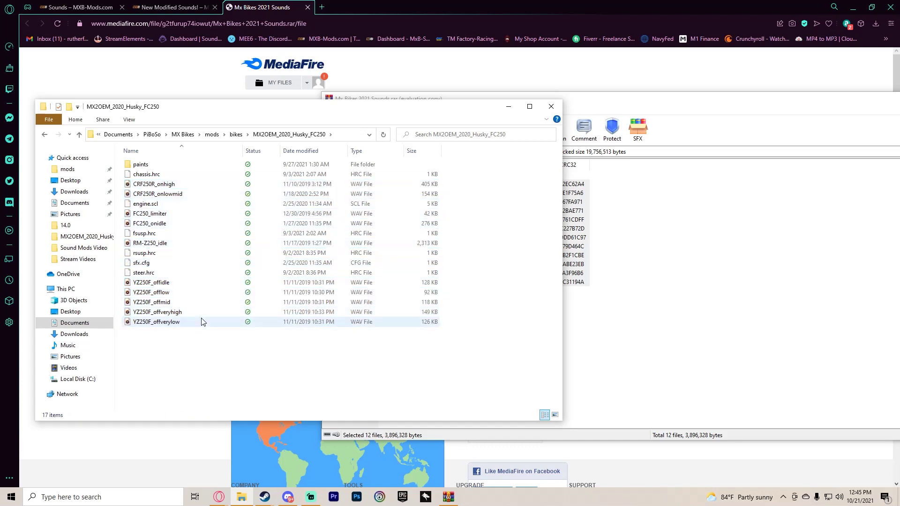